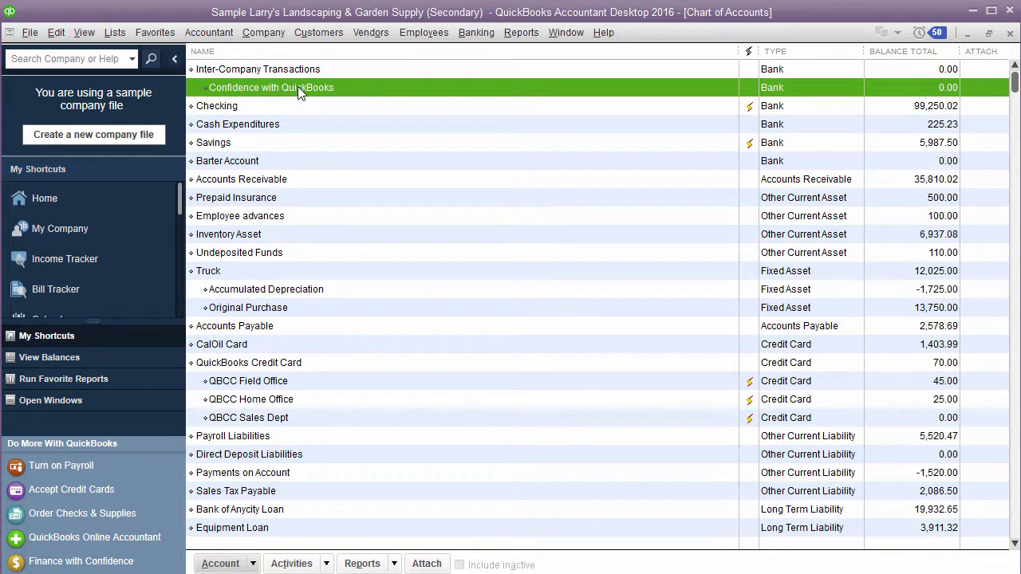
{"action": "left_click", "coordinate": [116, 35]}
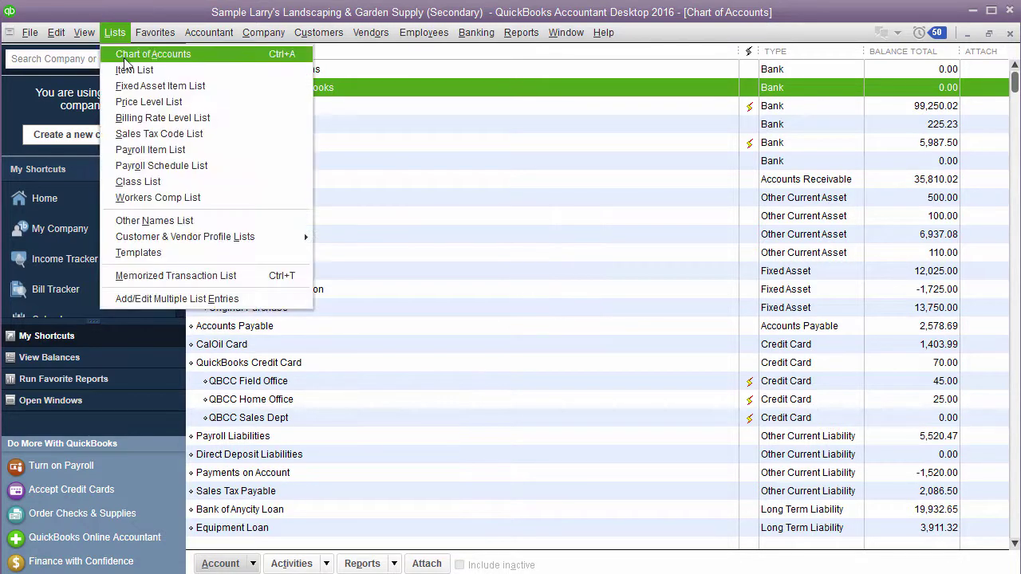
{"action": "left_click", "coordinate": [124, 51]}
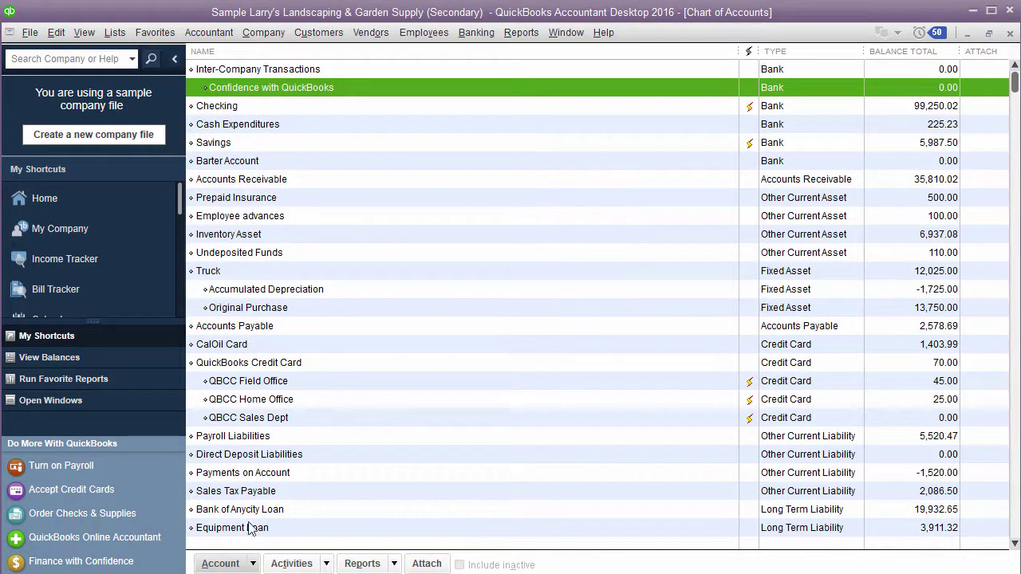
{"action": "left_click", "coordinate": [248, 565]}
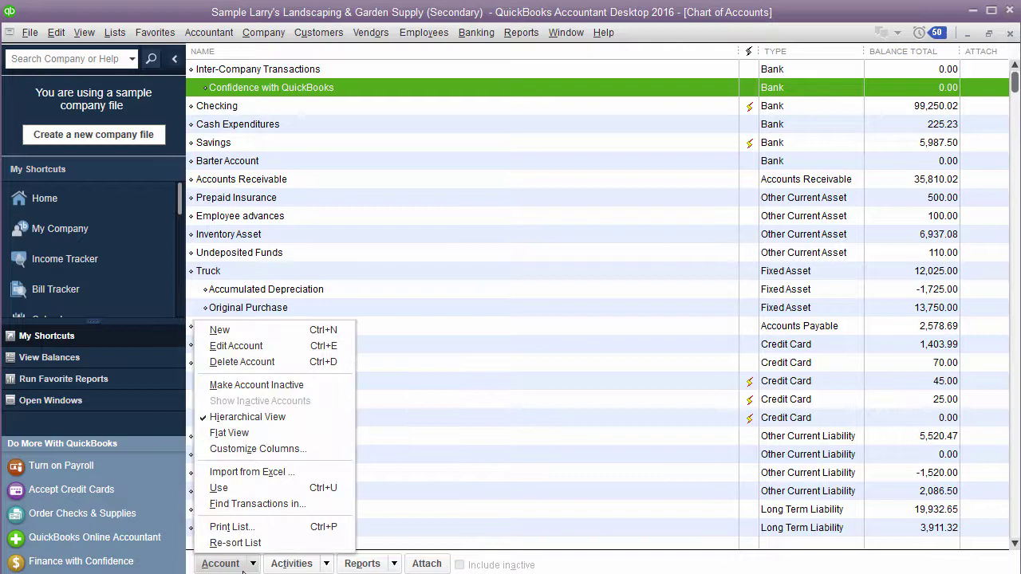
{"action": "left_click", "coordinate": [268, 330]}
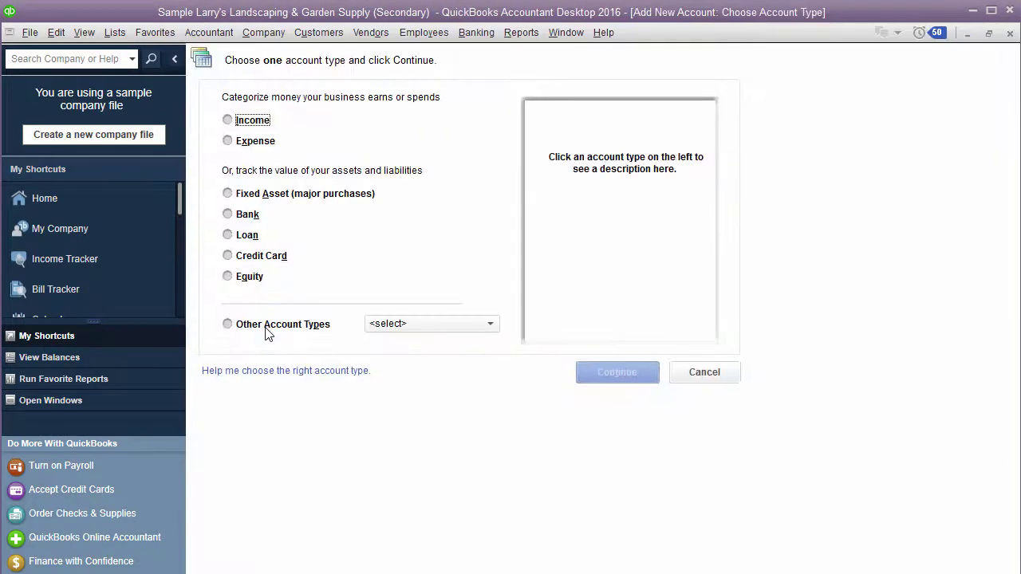
{"action": "left_click", "coordinate": [243, 217]}
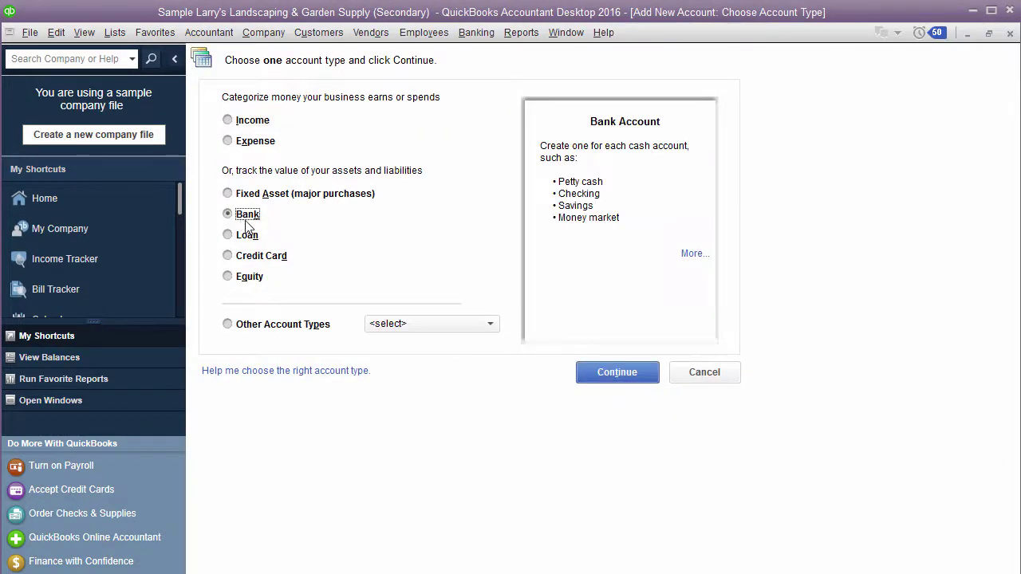
{"action": "left_click", "coordinate": [623, 381]}
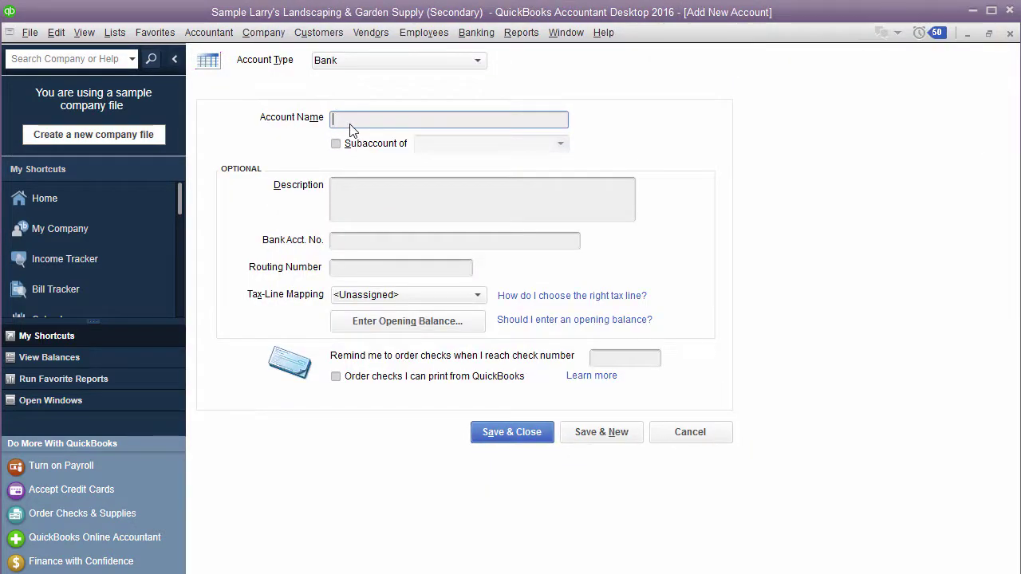
{"action": "left_click", "coordinate": [693, 435]}
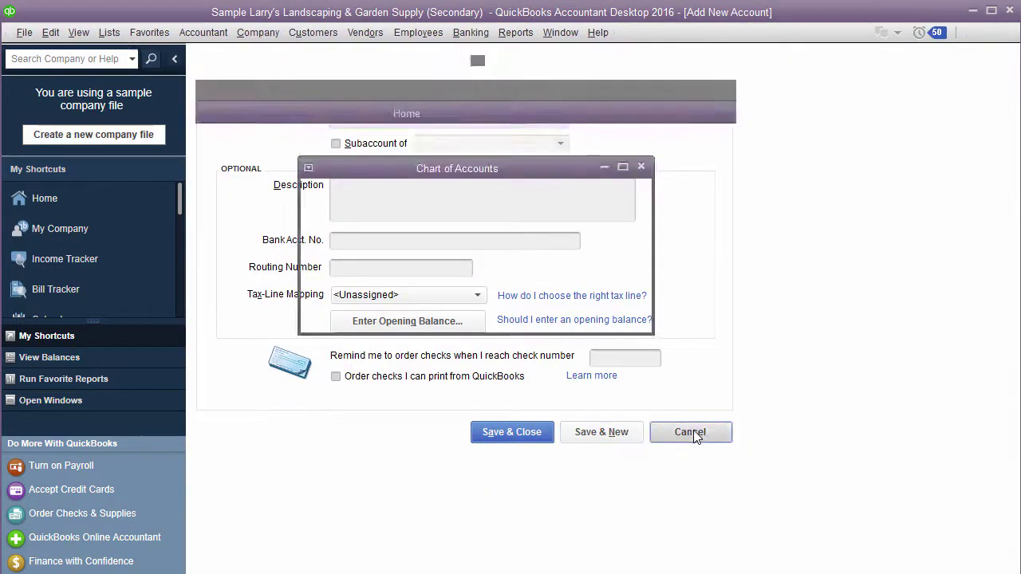
Step: Review the account settings of Inter-Company Transactions and its Confidence with QuickBooks subaccount, closing each account's details again
{"action": "right_click", "coordinate": [324, 69]}
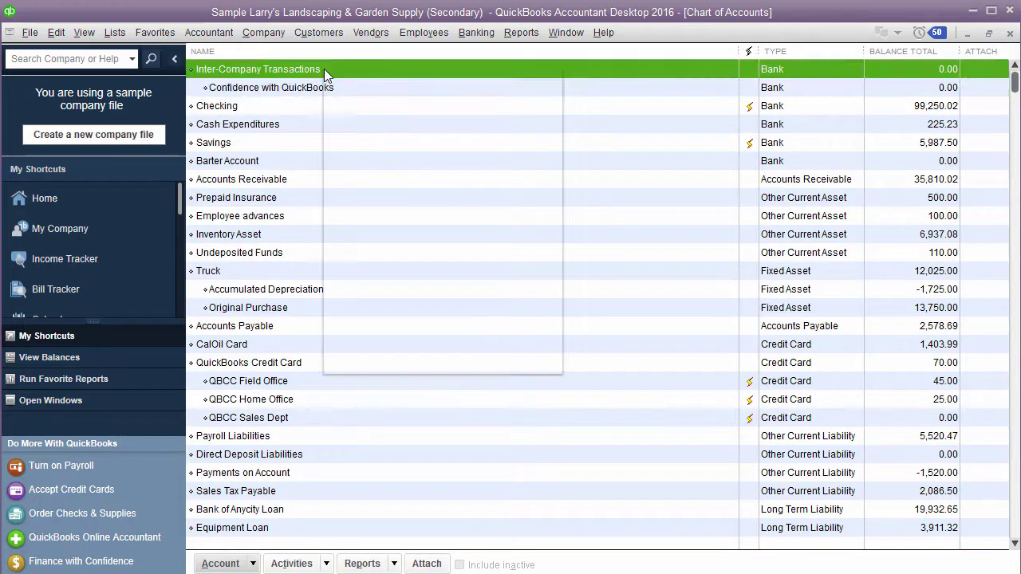
{"action": "left_click", "coordinate": [367, 135]}
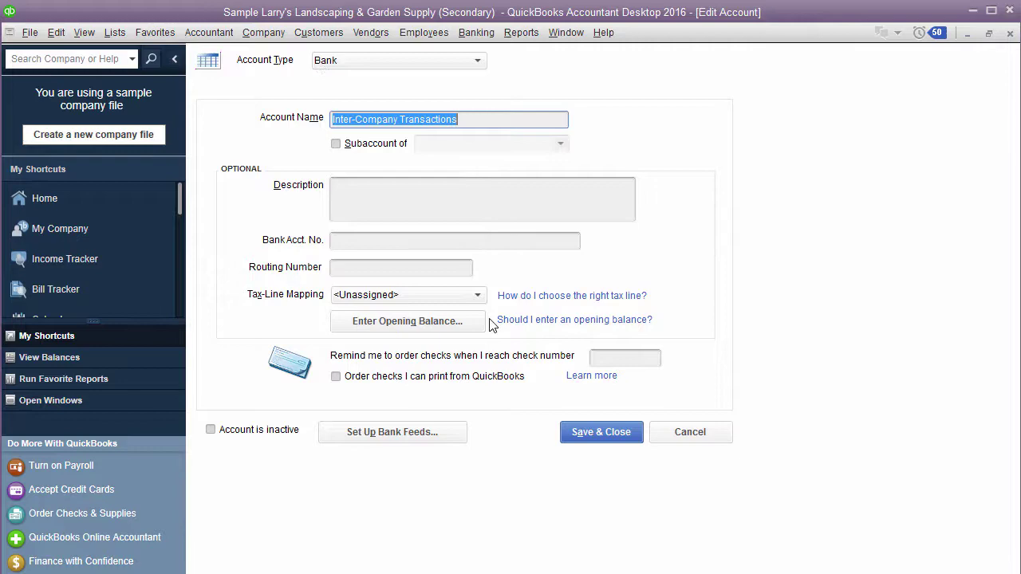
{"action": "left_click", "coordinate": [603, 441]}
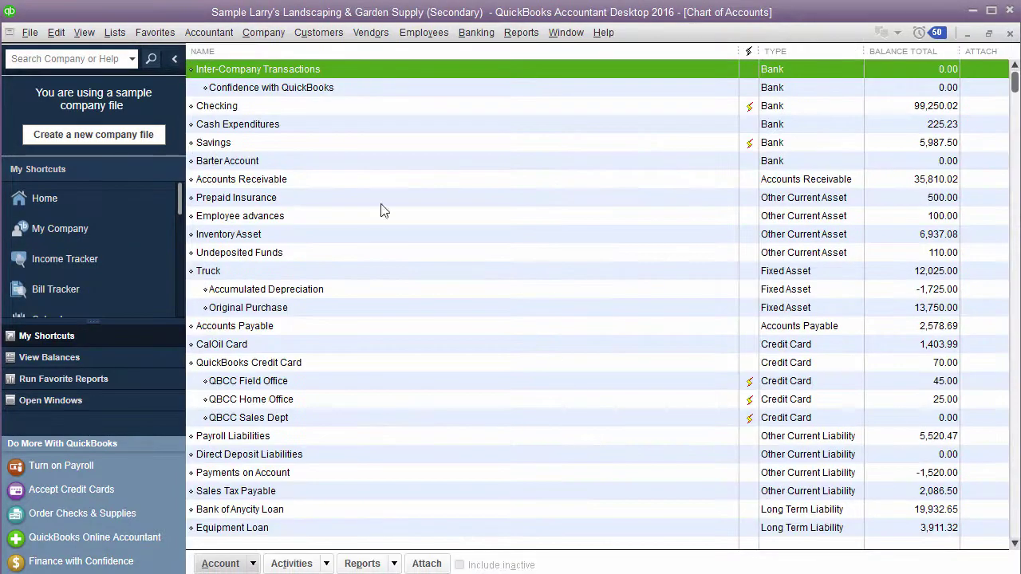
{"action": "right_click", "coordinate": [287, 91]}
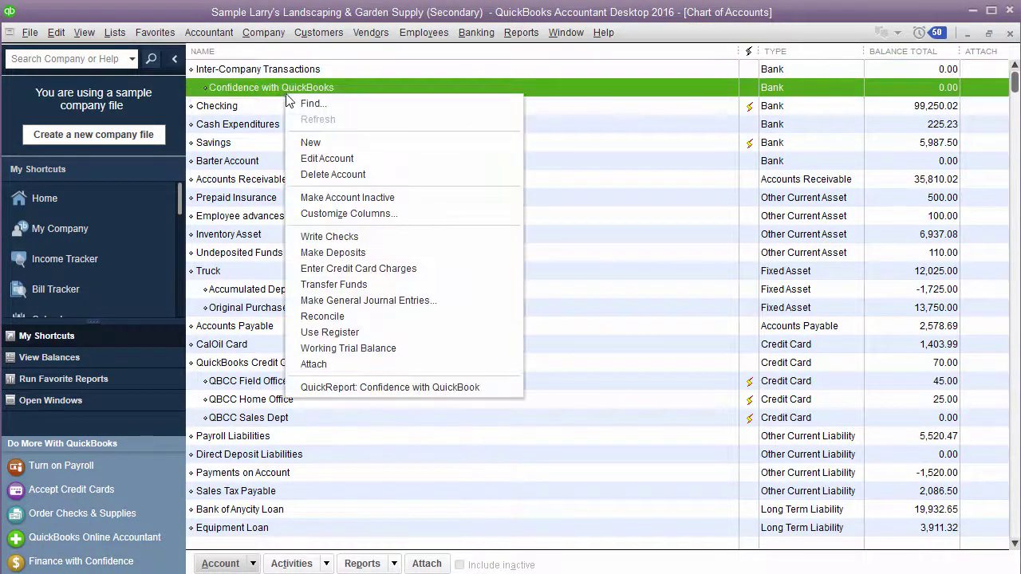
{"action": "left_click", "coordinate": [322, 163]}
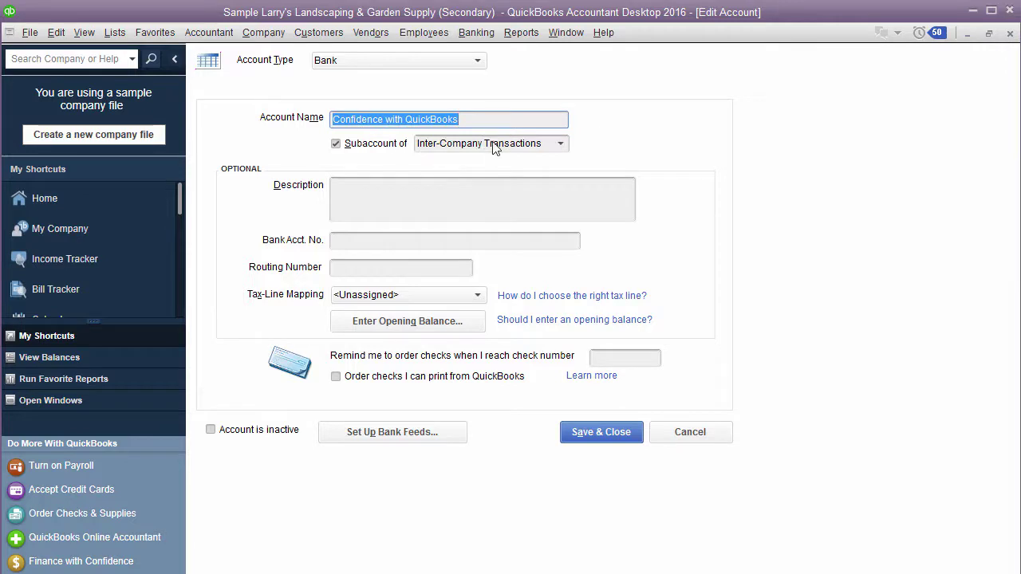
{"action": "left_click", "coordinate": [597, 435]}
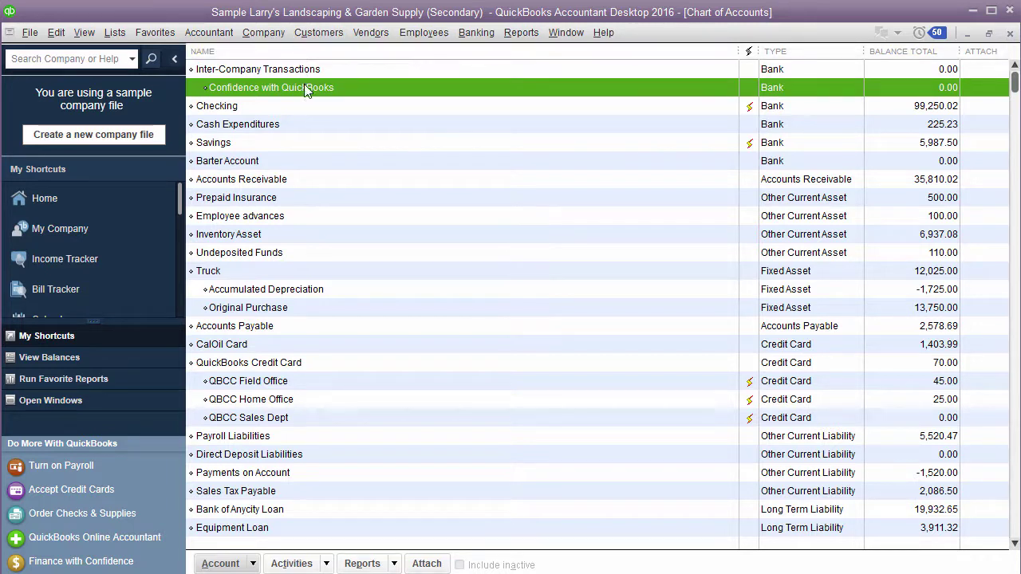
Step: Switch to the Confidence with QuickBooks company file and show its Chart of Accounts
{"action": "left_click", "coordinate": [225, 113]}
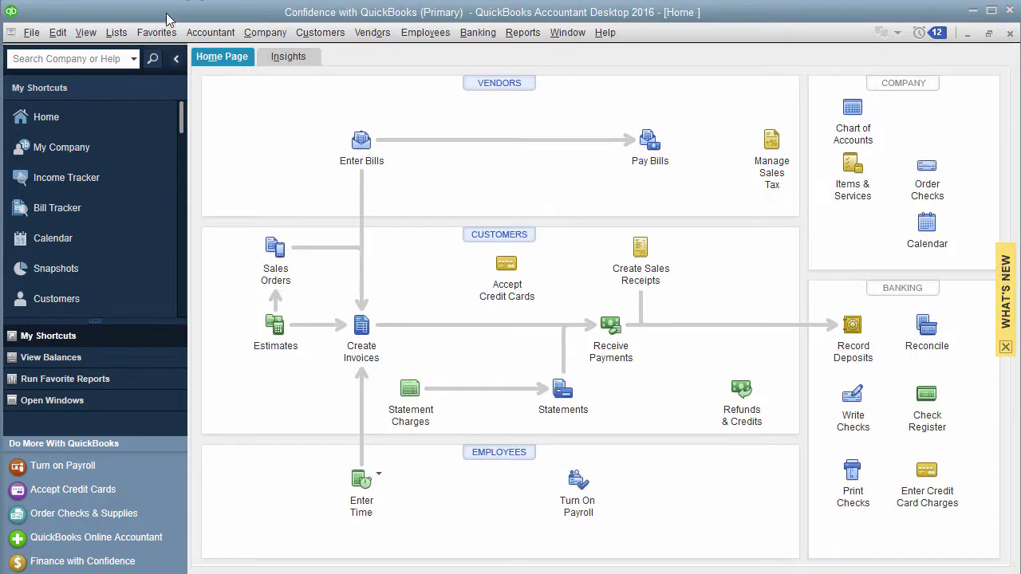
{"action": "left_click", "coordinate": [116, 33]}
{"action": "left_click", "coordinate": [135, 51]}
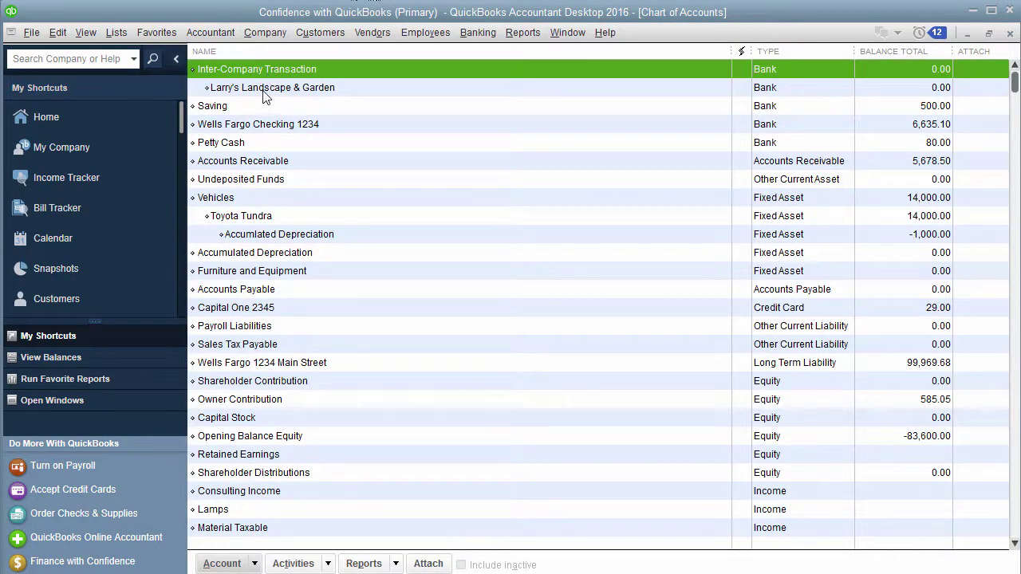
{"action": "left_click_drag", "start_coordinate": [692, 17], "coordinate": [686, 107]}
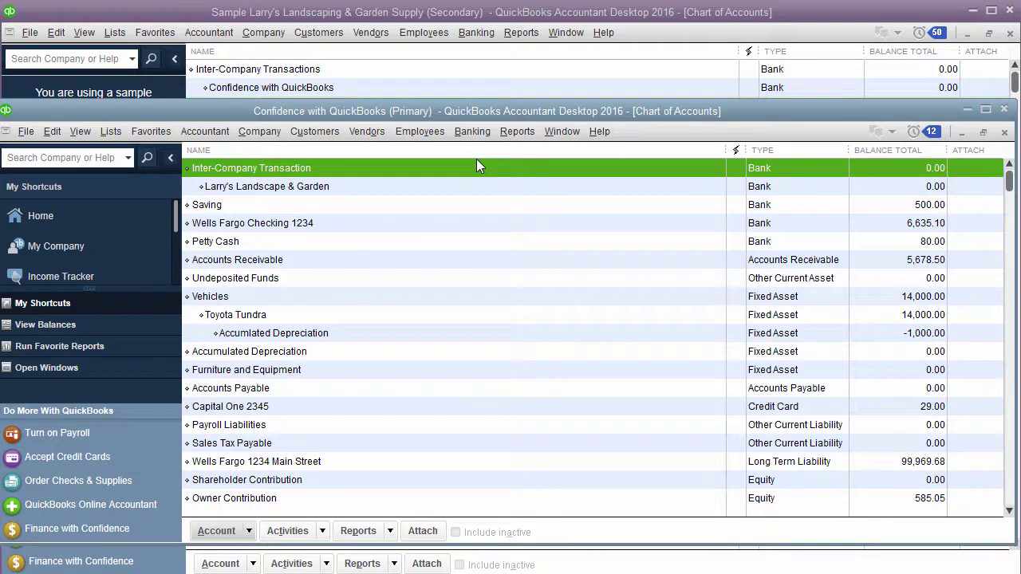
{"action": "left_click", "coordinate": [986, 109]}
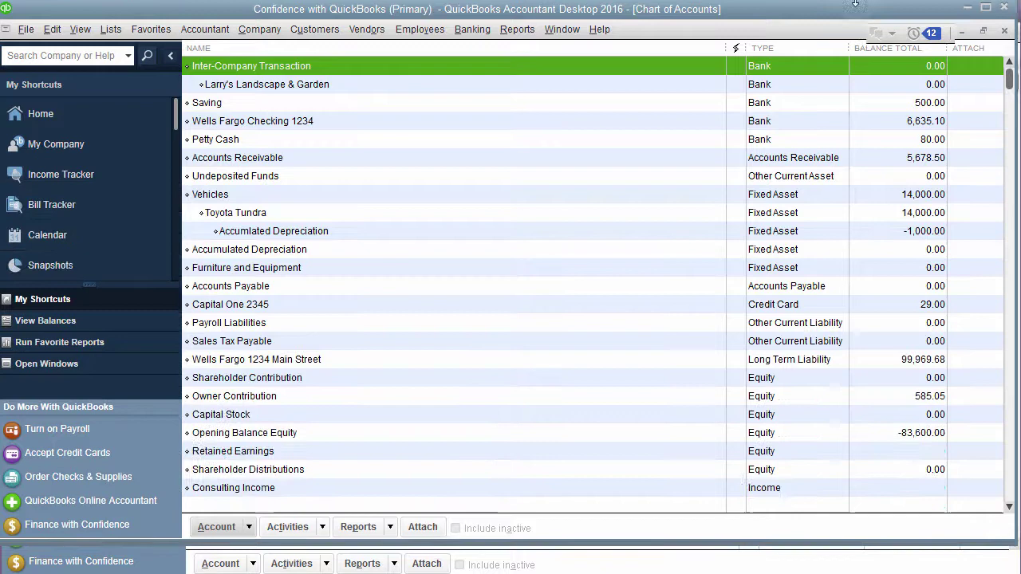
Step: Examine the Larry's Landscape & Garden subaccount and the Wells Fargo Checking 1234 register, then close the register and account list
{"action": "left_click", "coordinate": [322, 90]}
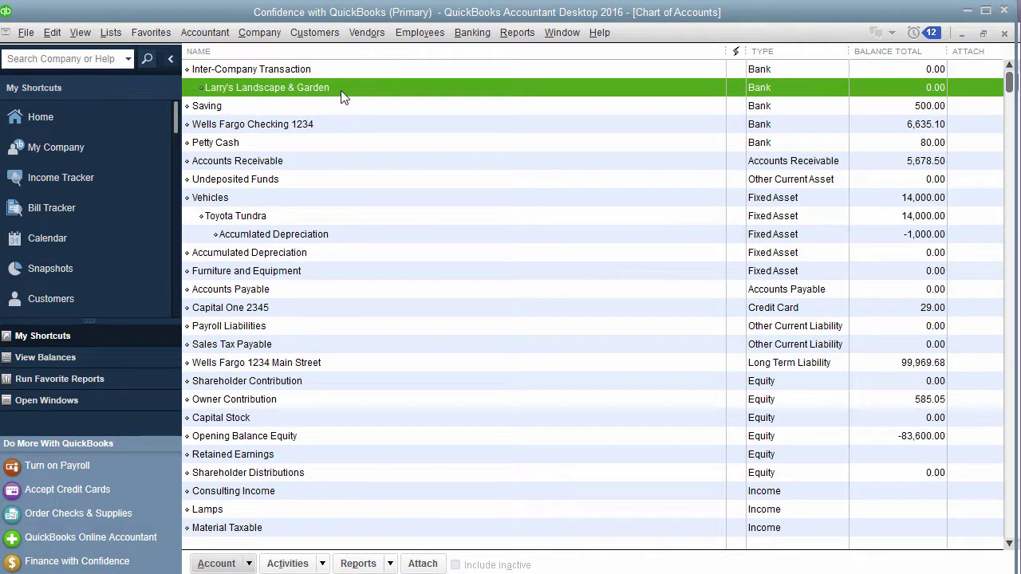
{"action": "left_click", "coordinate": [321, 129]}
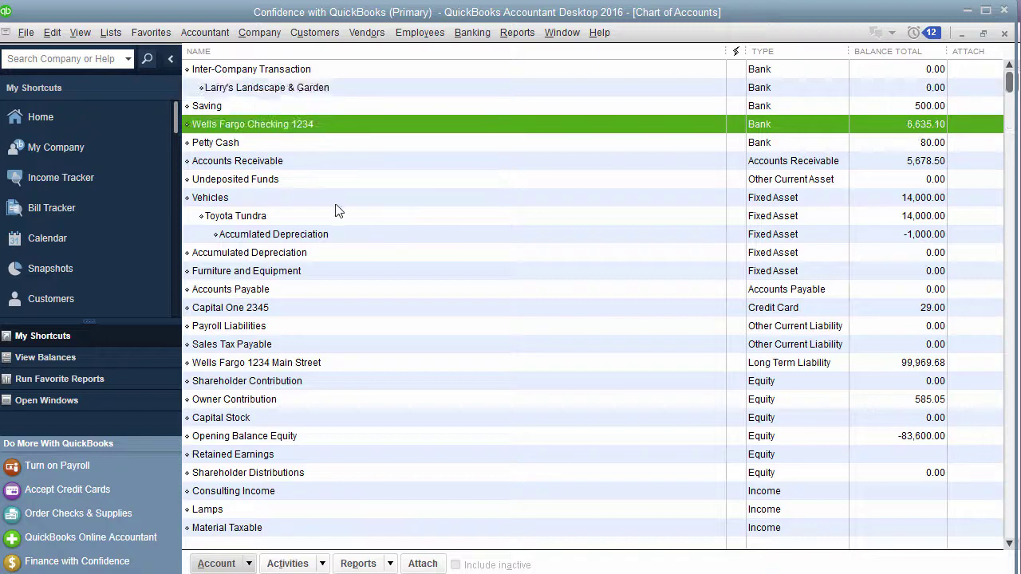
{"action": "double_click", "coordinate": [296, 126]}
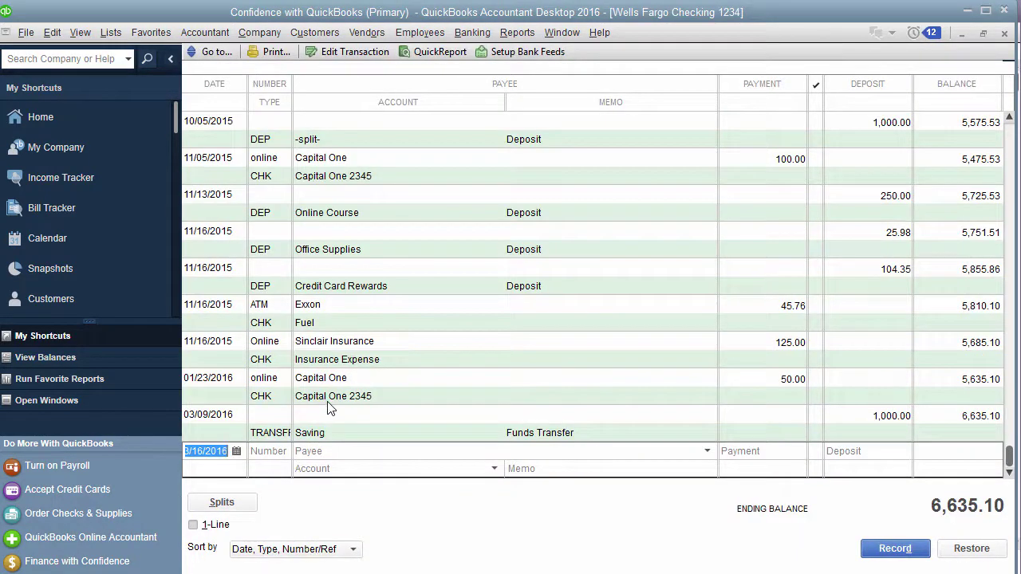
{"action": "left_click", "coordinate": [1004, 33]}
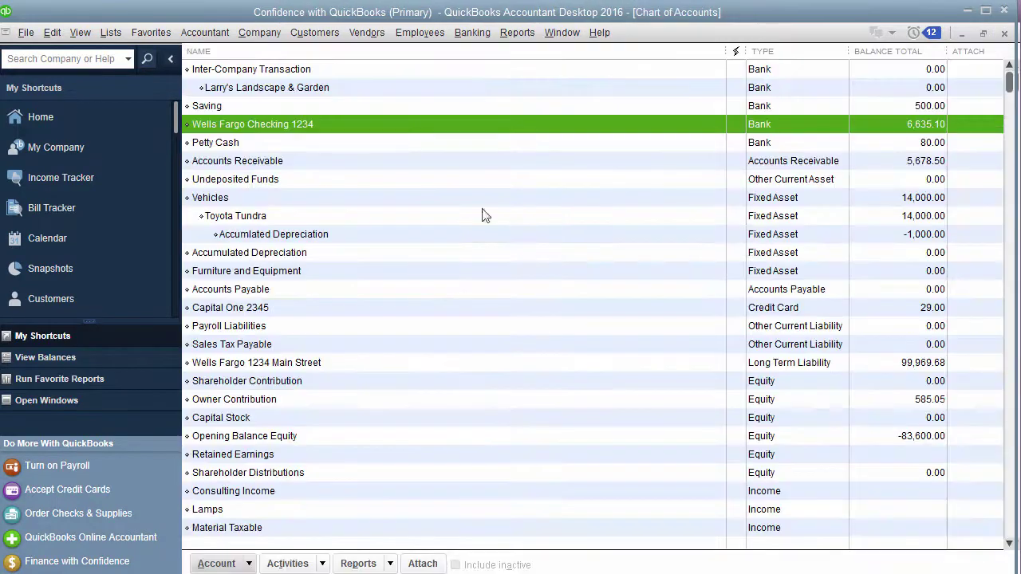
{"action": "left_click", "coordinate": [303, 89]}
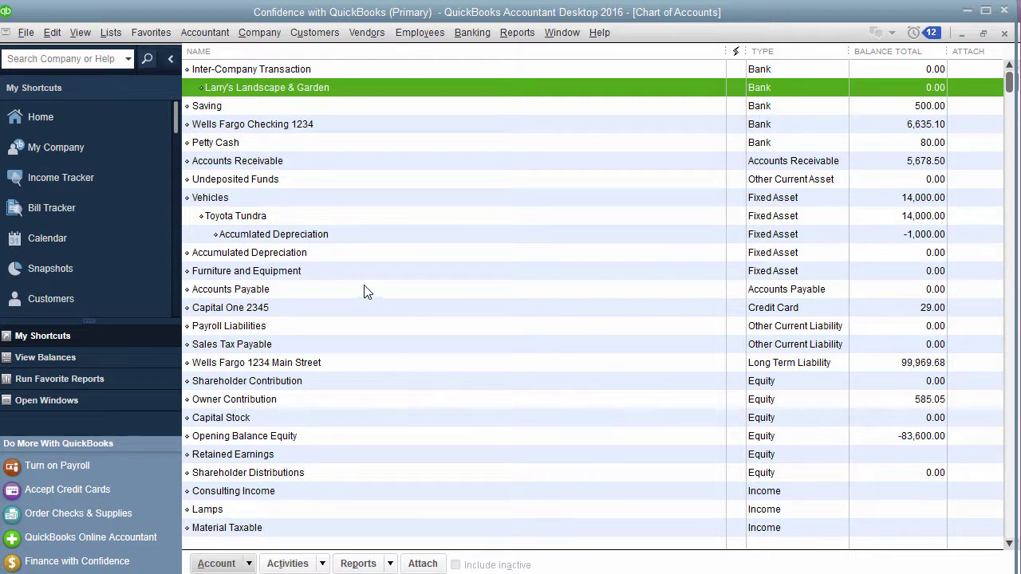
{"action": "left_click", "coordinate": [285, 123]}
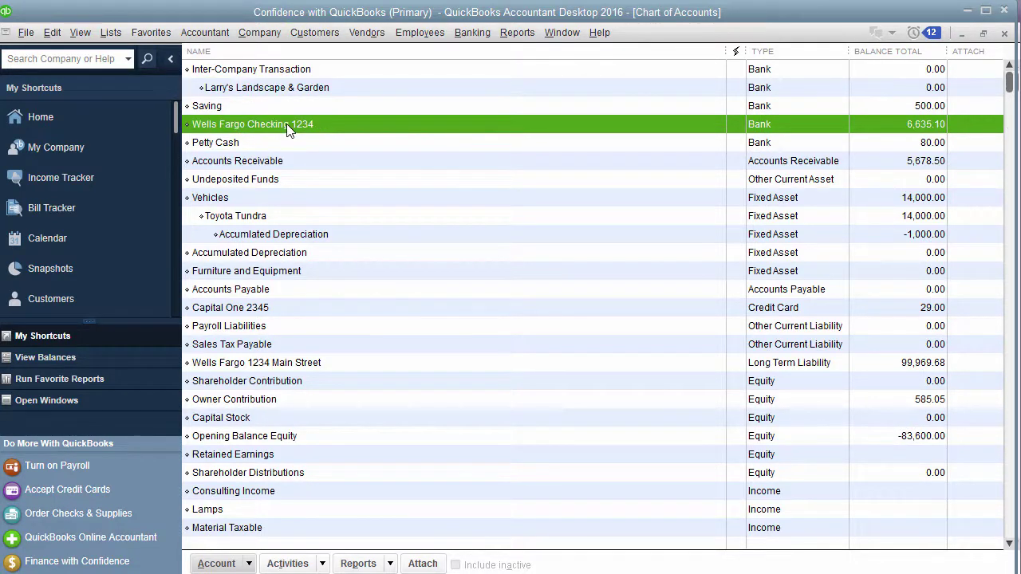
{"action": "left_click", "coordinate": [1005, 33]}
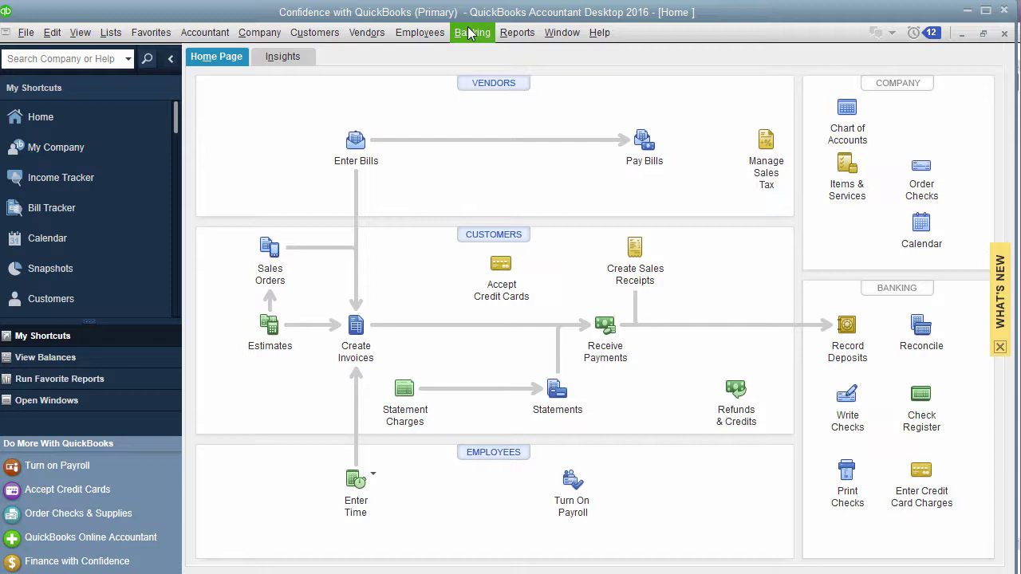
Step: Start a funds transfer from Wells Fargo Checking 1234 to the Inter-Company Transaction subaccount Larry's Landscape & Garden
{"action": "left_click", "coordinate": [472, 33]}
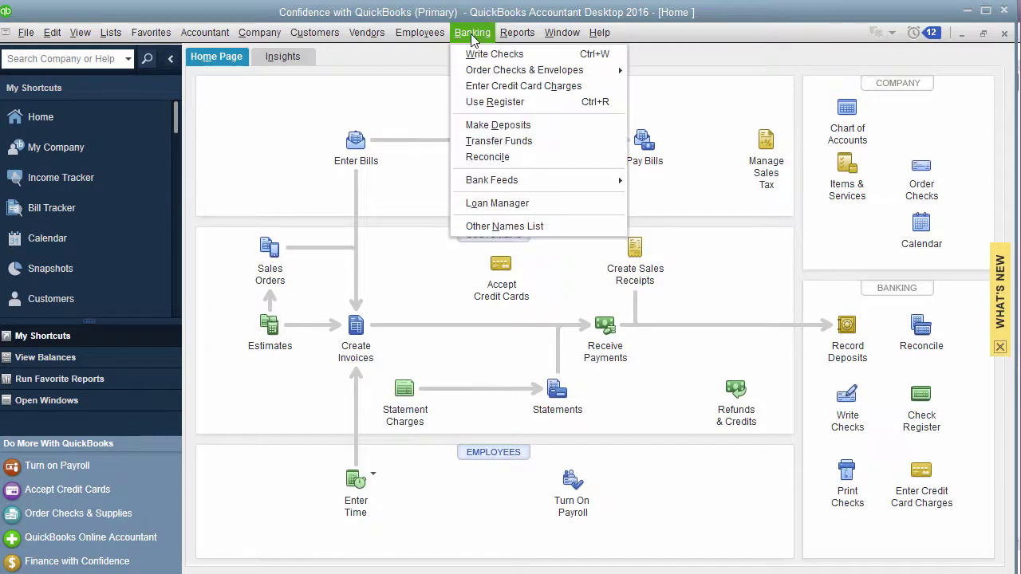
{"action": "left_click", "coordinate": [496, 143]}
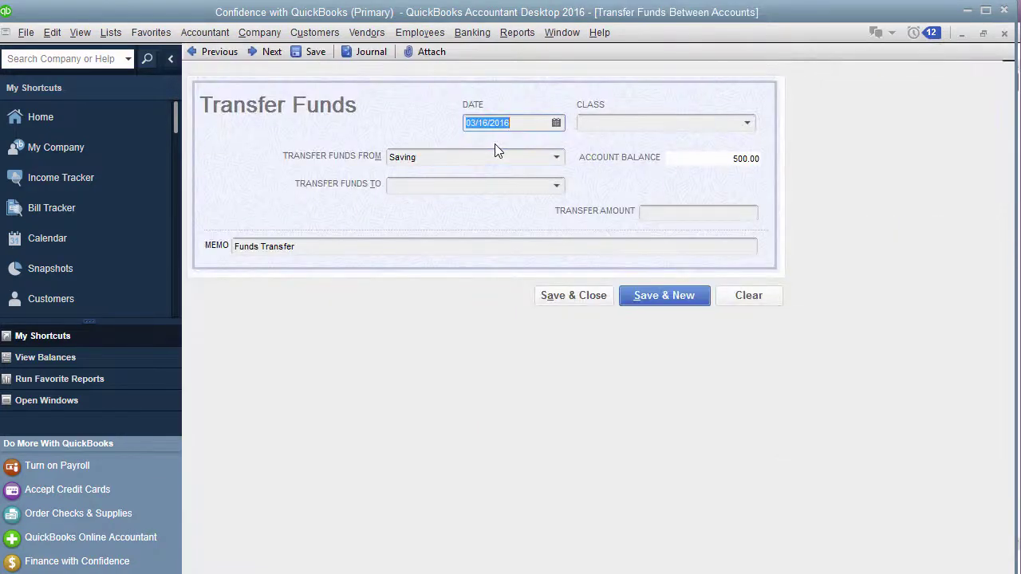
{"action": "left_click", "coordinate": [556, 158]}
{"action": "left_click", "coordinate": [473, 271]}
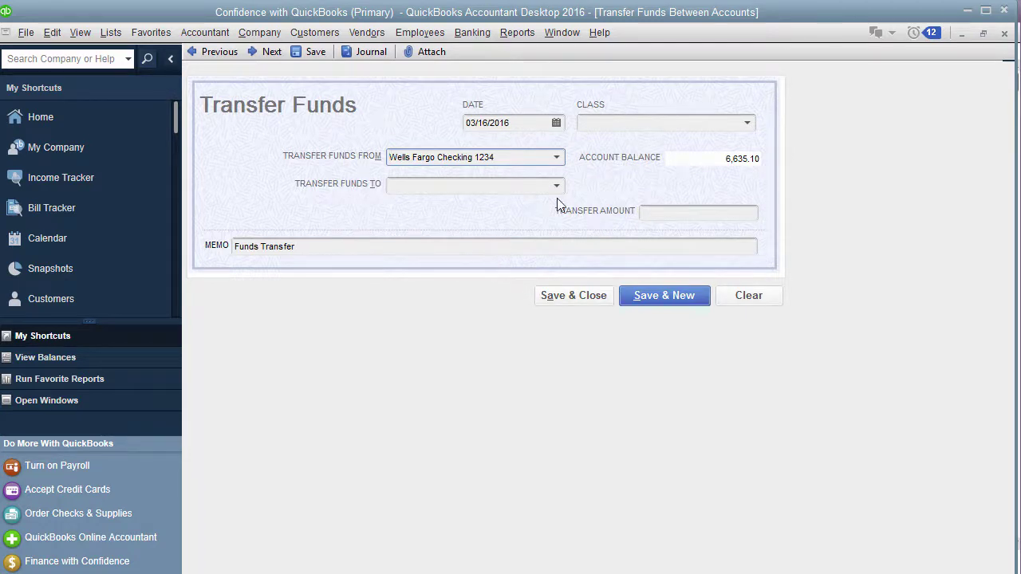
{"action": "left_click", "coordinate": [556, 186]}
{"action": "left_click", "coordinate": [447, 262]}
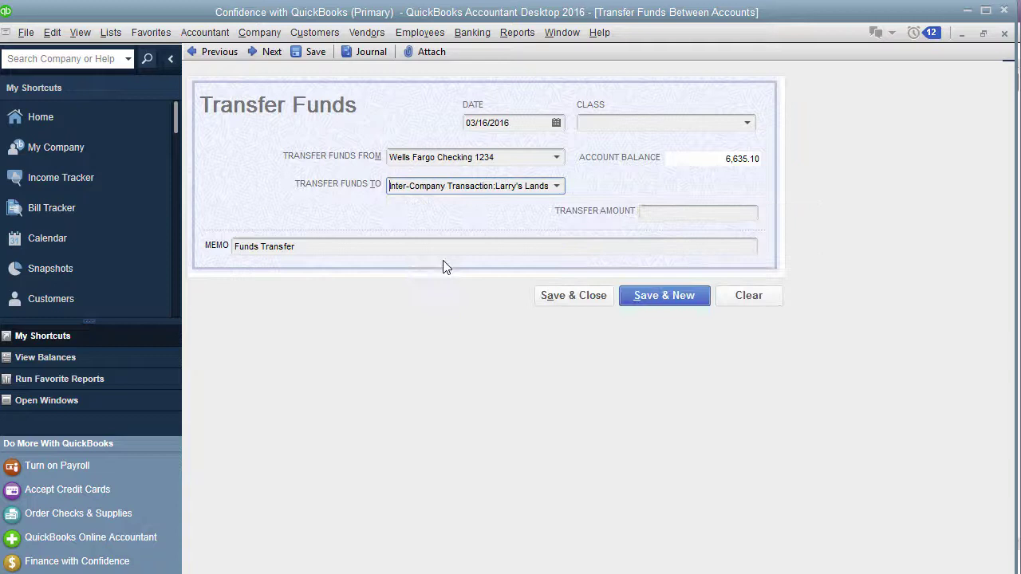
Step: Set the transfer amount to 2,000.00, check the source and destination accounts, and save the transfer
{"action": "left_click", "coordinate": [669, 214]}
{"action": "type", "text": "2"}
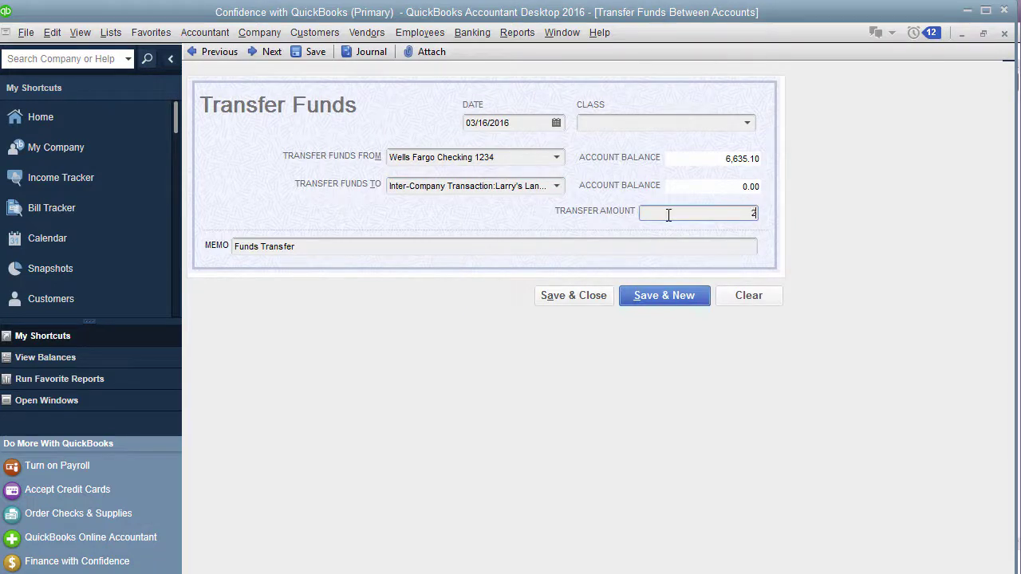
{"action": "key", "text": "BackSpace"}
{"action": "type", "text": "2,000.00"}
{"action": "left_click", "coordinate": [411, 162]}
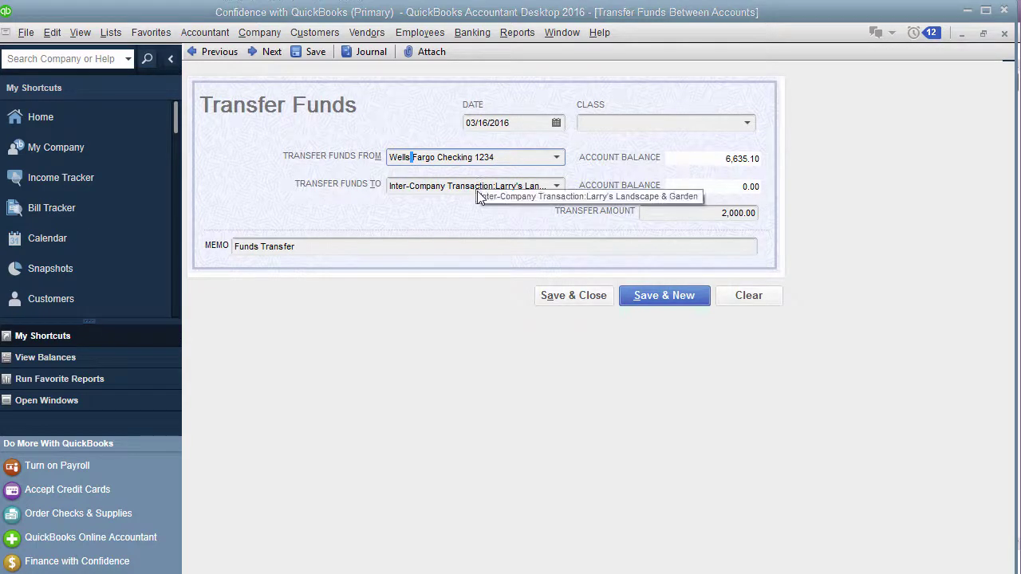
{"action": "left_click", "coordinate": [479, 191]}
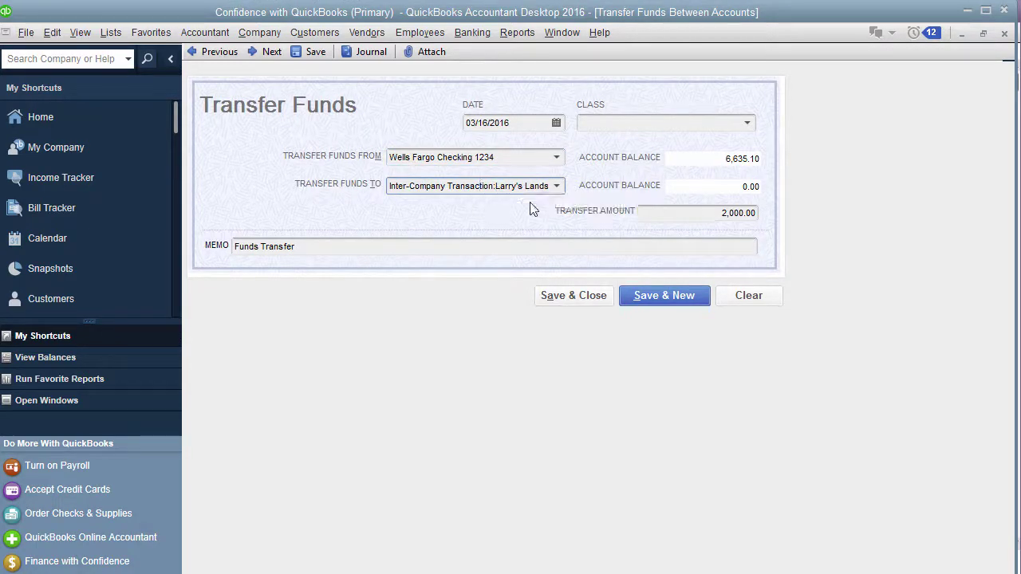
{"action": "left_click", "coordinate": [603, 301]}
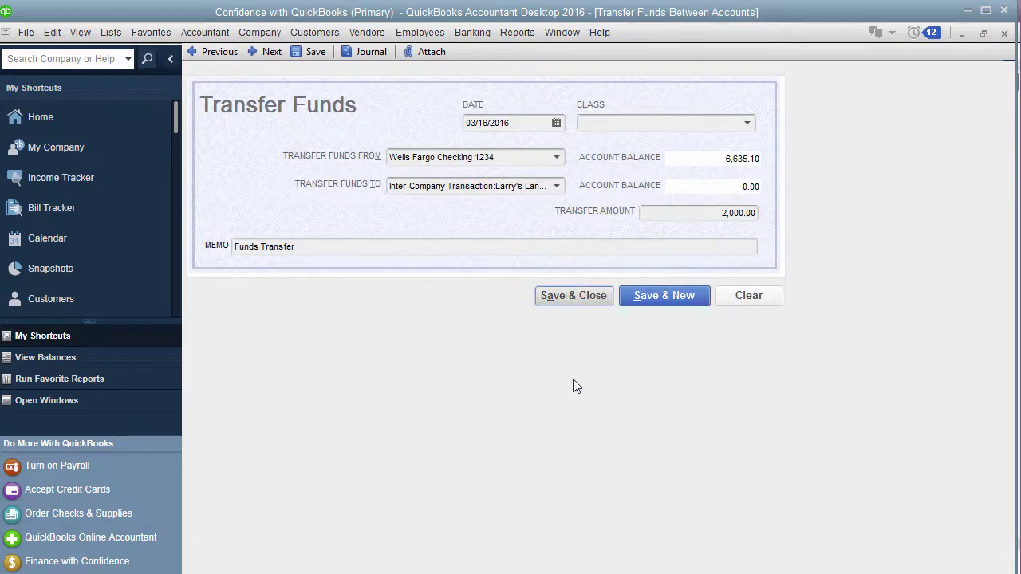
{"action": "left_click_drag", "start_coordinate": [342, 251], "coordinate": [183, 264]}
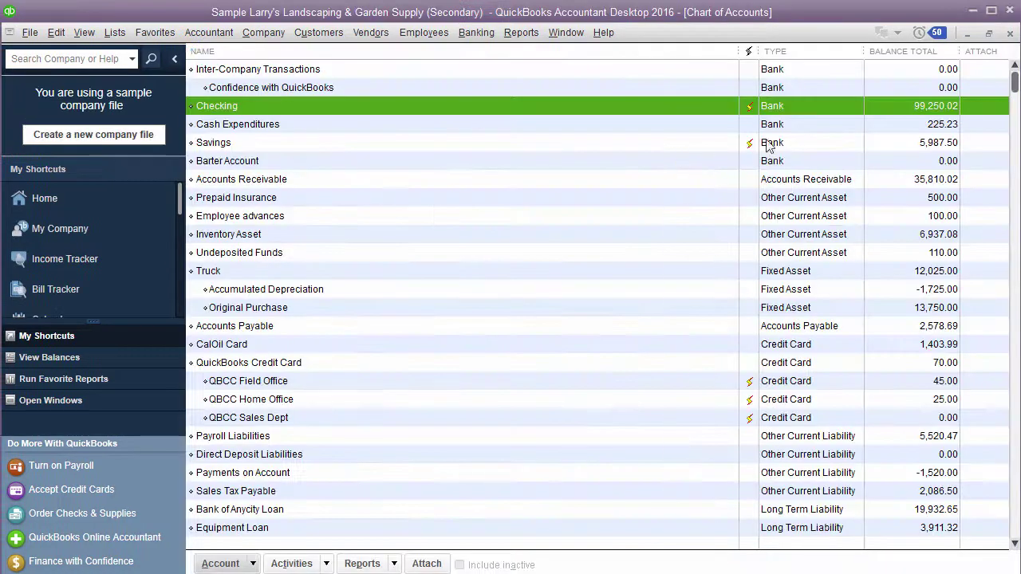
Step: Start a funds transfer from the Inter-Company Transactions subaccount Confidence with QuickBooks to the Checking account
{"action": "left_click", "coordinate": [476, 32]}
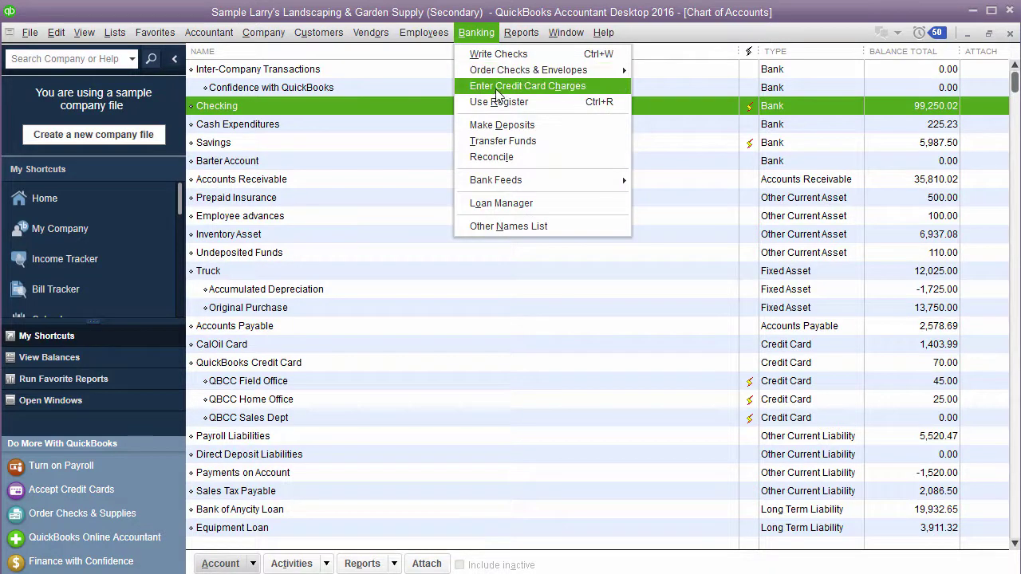
{"action": "left_click", "coordinate": [515, 142]}
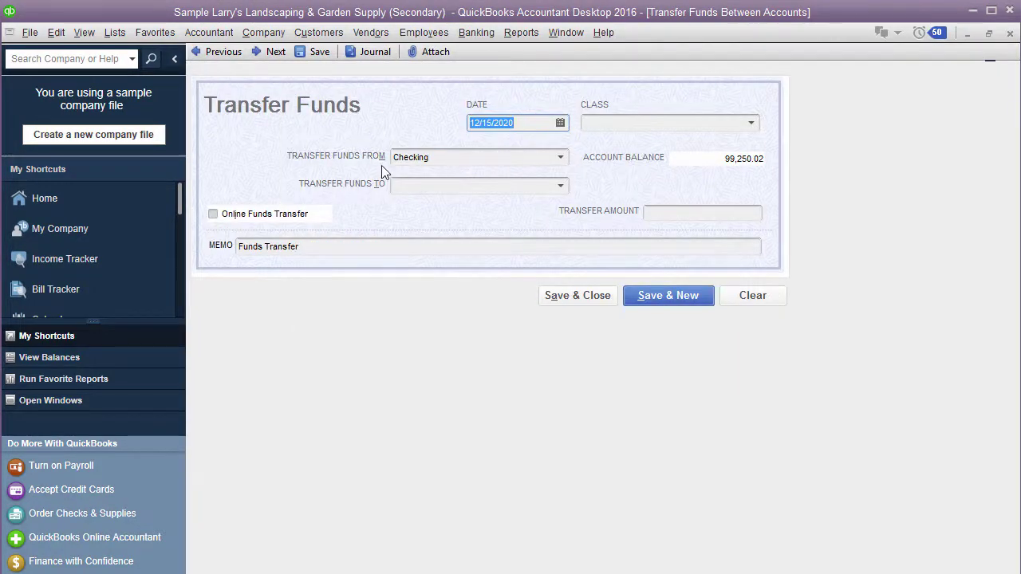
{"action": "left_click", "coordinate": [561, 158]}
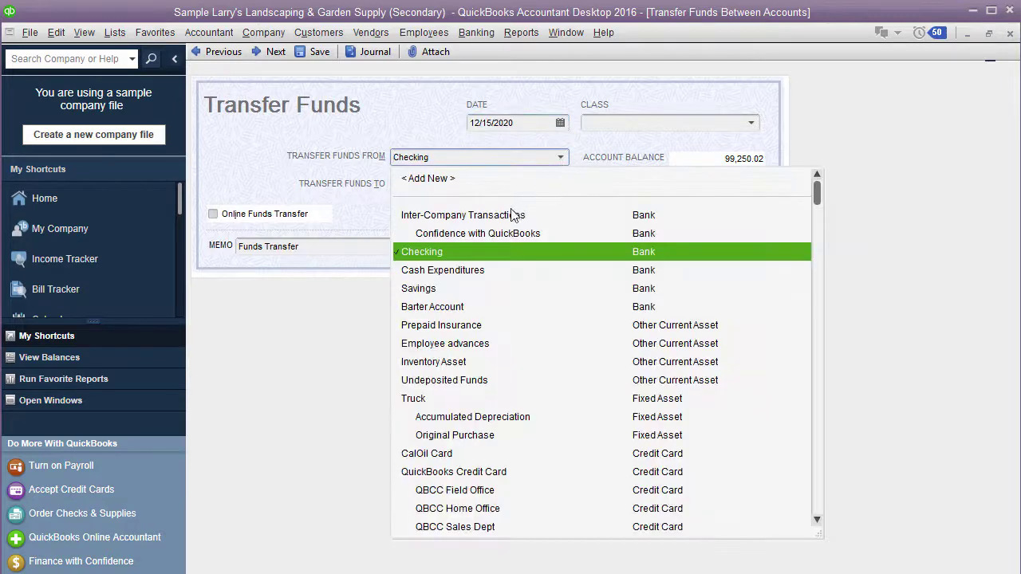
{"action": "left_click", "coordinate": [502, 232]}
{"action": "left_click", "coordinate": [561, 186]}
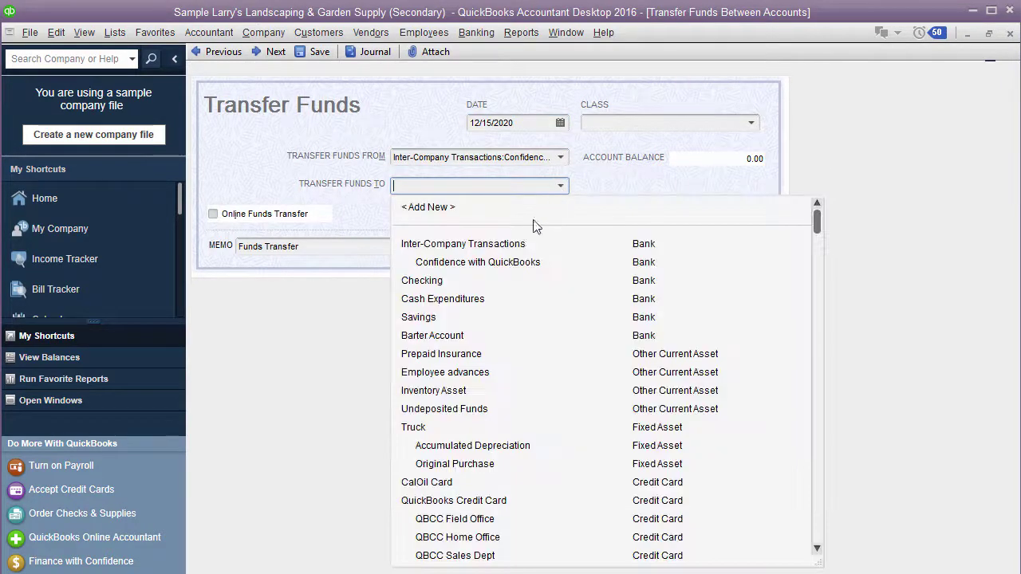
{"action": "left_click", "coordinate": [456, 277]}
Step: Set the transfer date to 03/16/2016
{"action": "key", "text": "shift+Tab"}
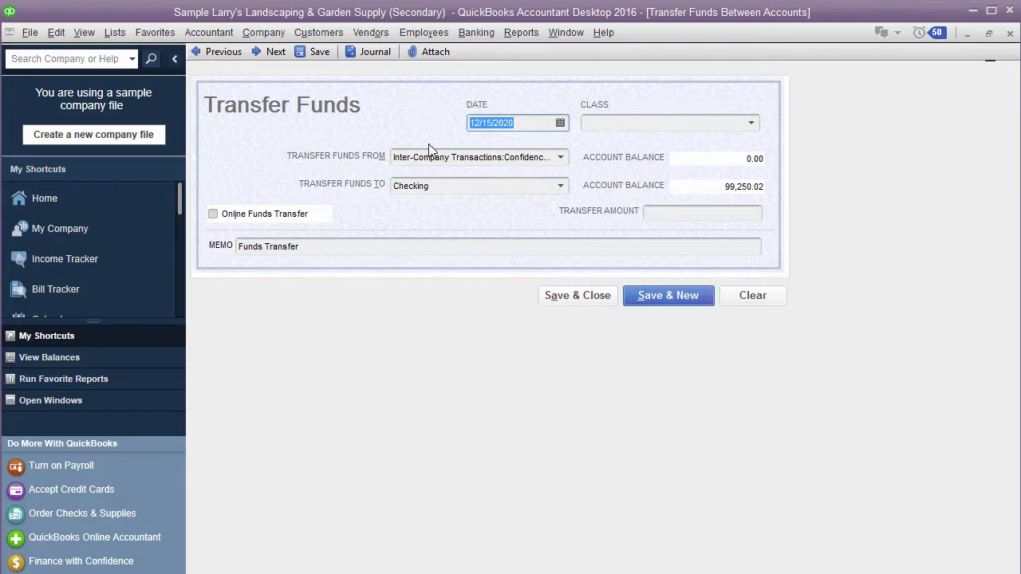
{"action": "key", "text": "BackSpace"}
{"action": "type", "text": "3/16/20"}
{"action": "type", "text": "16/1"}
{"action": "key", "text": "Tab"}
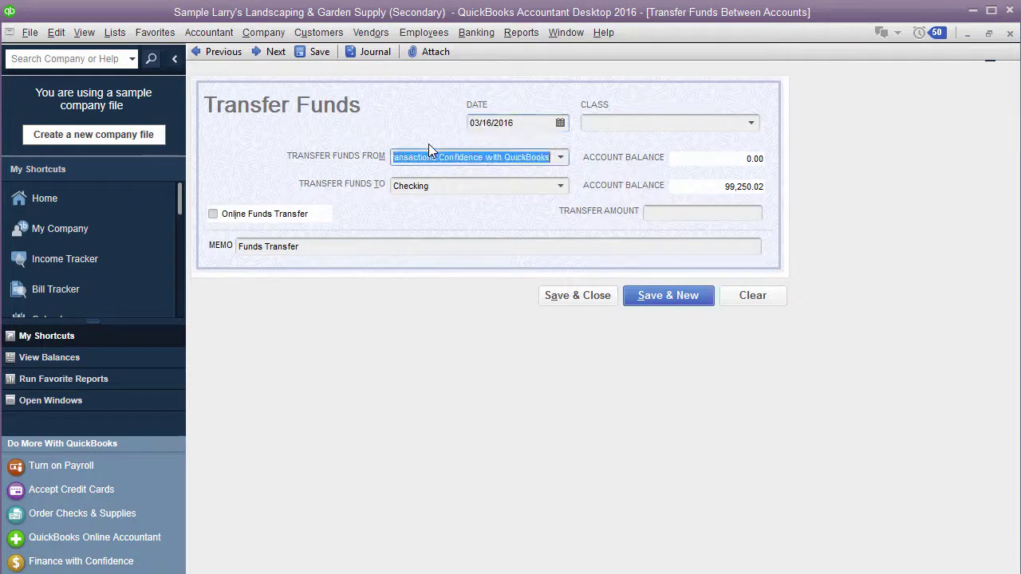
Step: Set the transfer amount to 2,000.00, save and close the transfer, and accept the past transaction date
{"action": "left_click", "coordinate": [691, 212]}
{"action": "type", "text": "2000.00"}
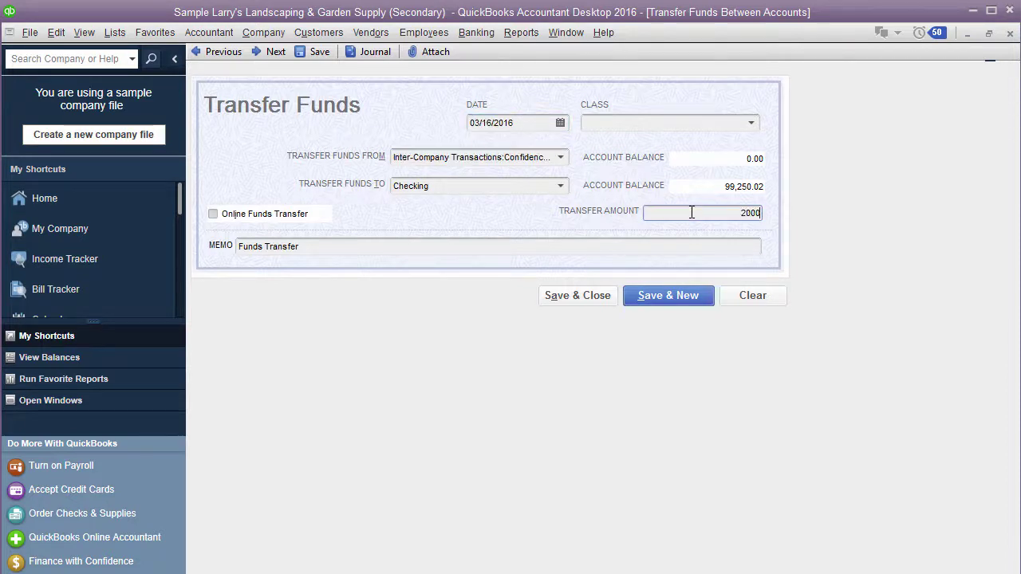
{"action": "key", "text": "Tab"}
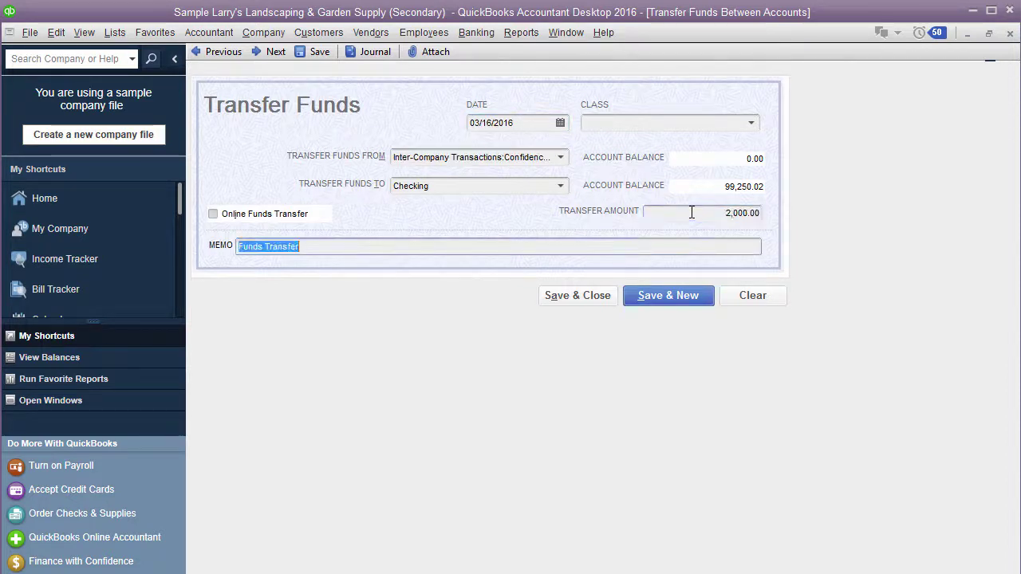
{"action": "left_click", "coordinate": [603, 301]}
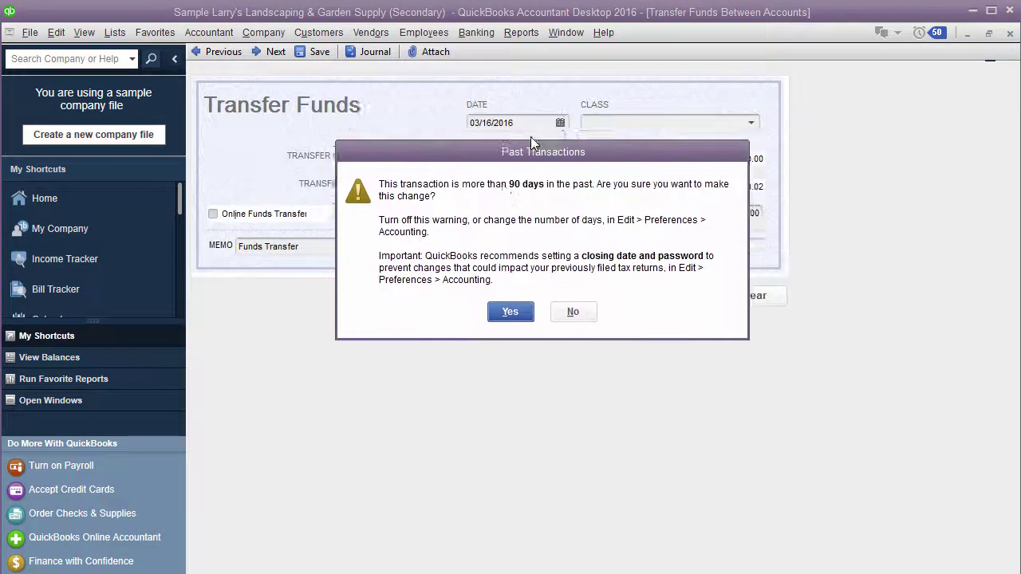
{"action": "left_click", "coordinate": [505, 346]}
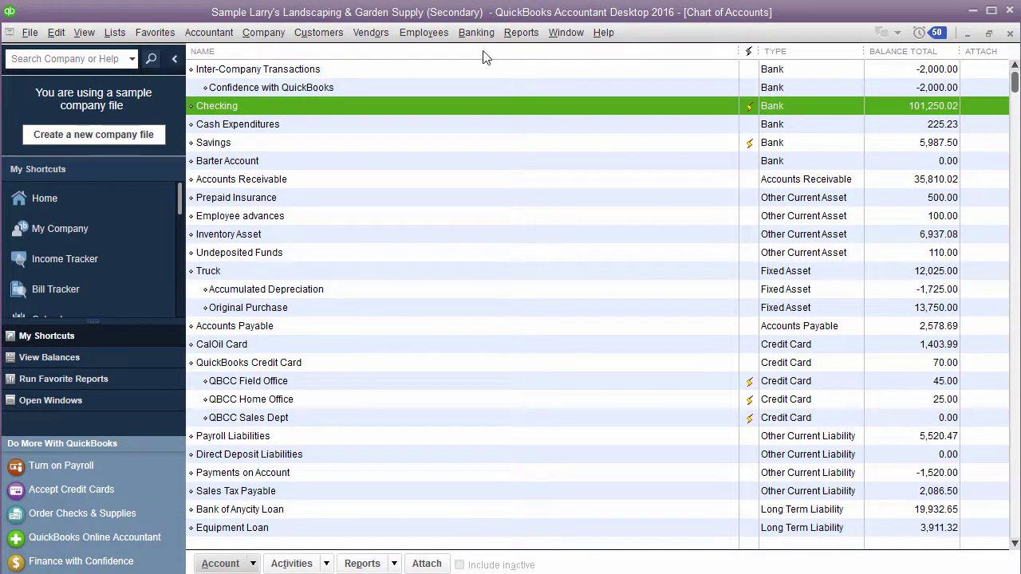
Step: Compare the Confidence with QuickBooks subaccount balance with the Larry's Landscape & Garden and Wells Fargo Checking 1234 balances in the other company file's Chart of Accounts
{"action": "left_click", "coordinate": [929, 92]}
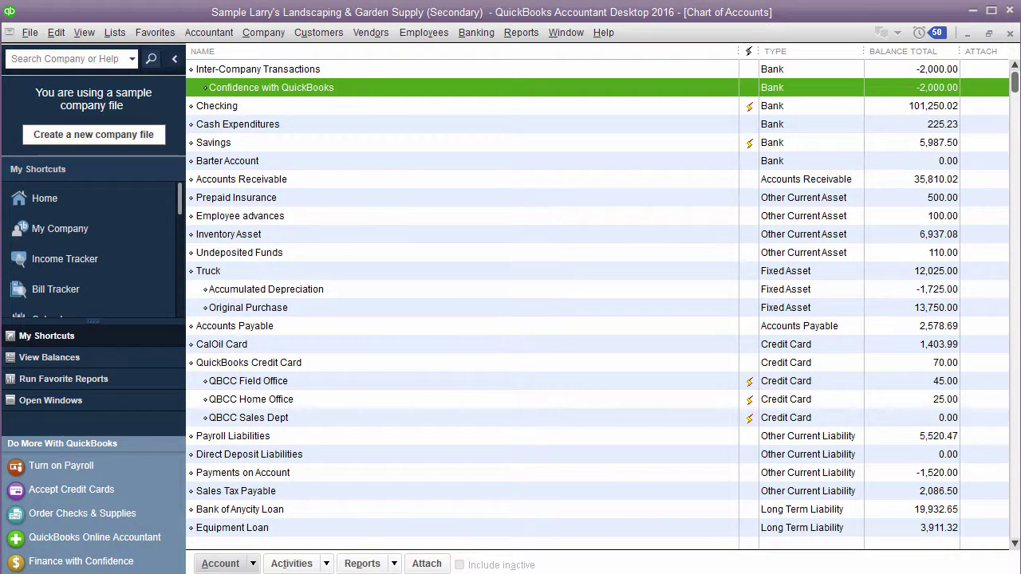
{"action": "key", "text": "alt+Tab"}
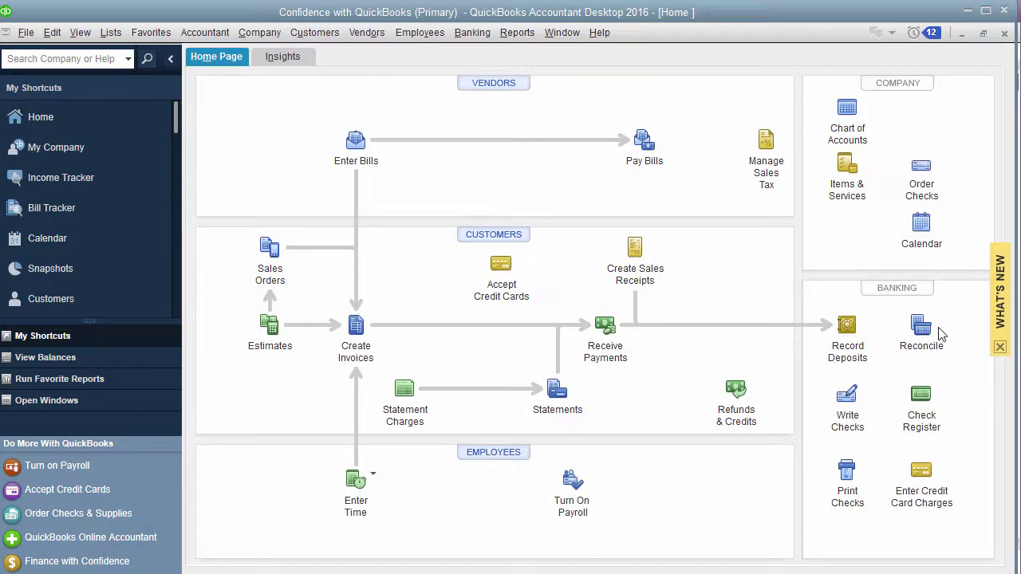
{"action": "left_click", "coordinate": [847, 108]}
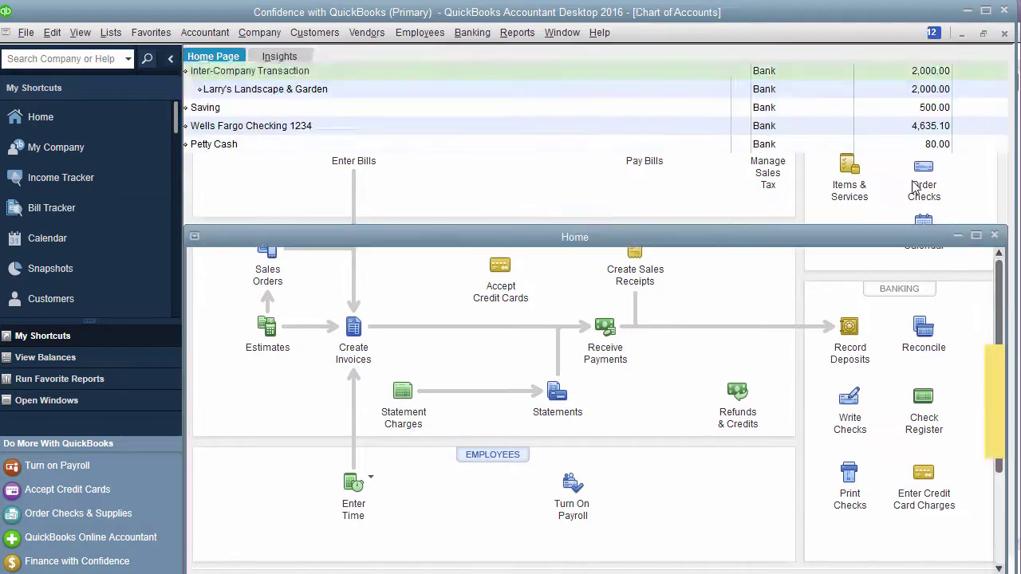
{"action": "left_click", "coordinate": [917, 92]}
{"action": "left_click", "coordinate": [920, 127]}
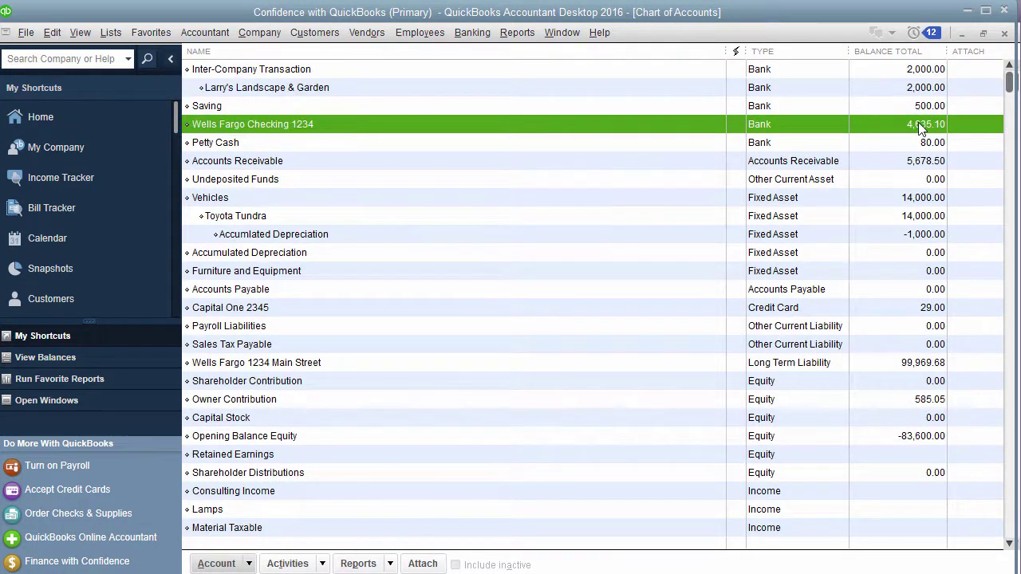